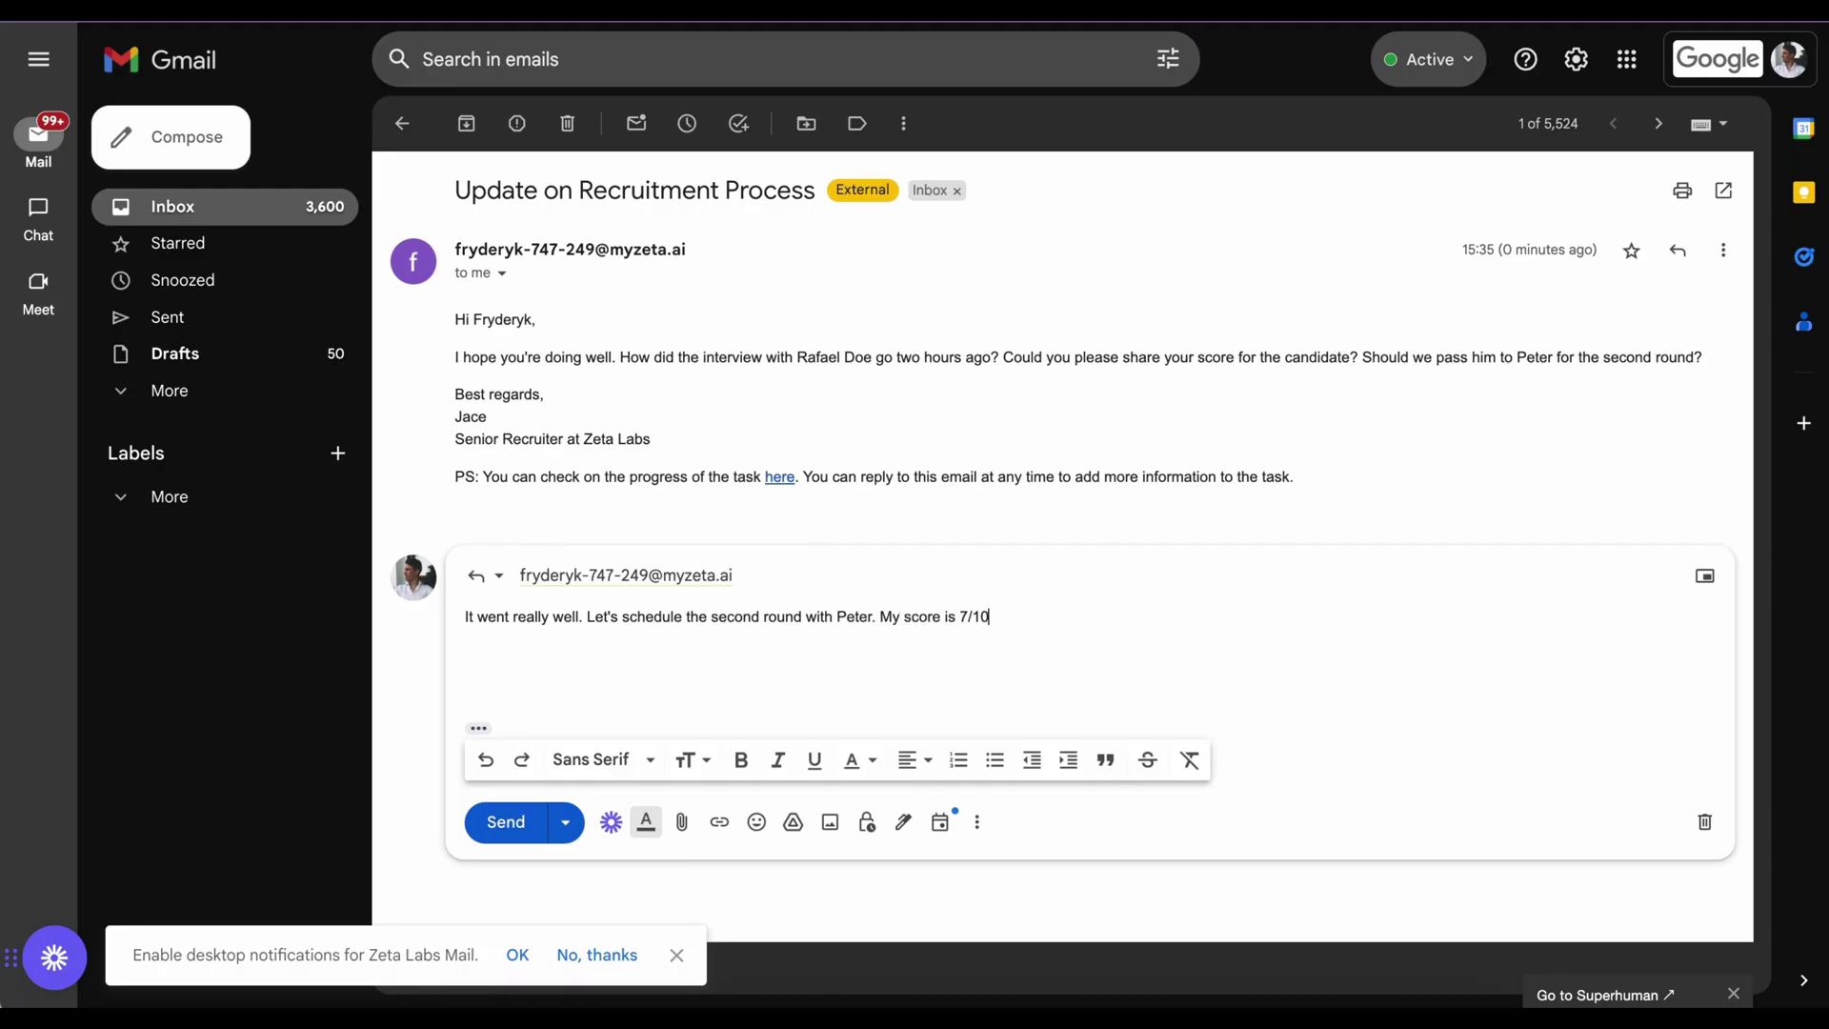
pyautogui.write('.')
# Step: Send the 7/10 interview reply, then reopen the thread and start a 'Thank you so much for the update!' reply
pyautogui.hotkey('ctrl', 'Return')
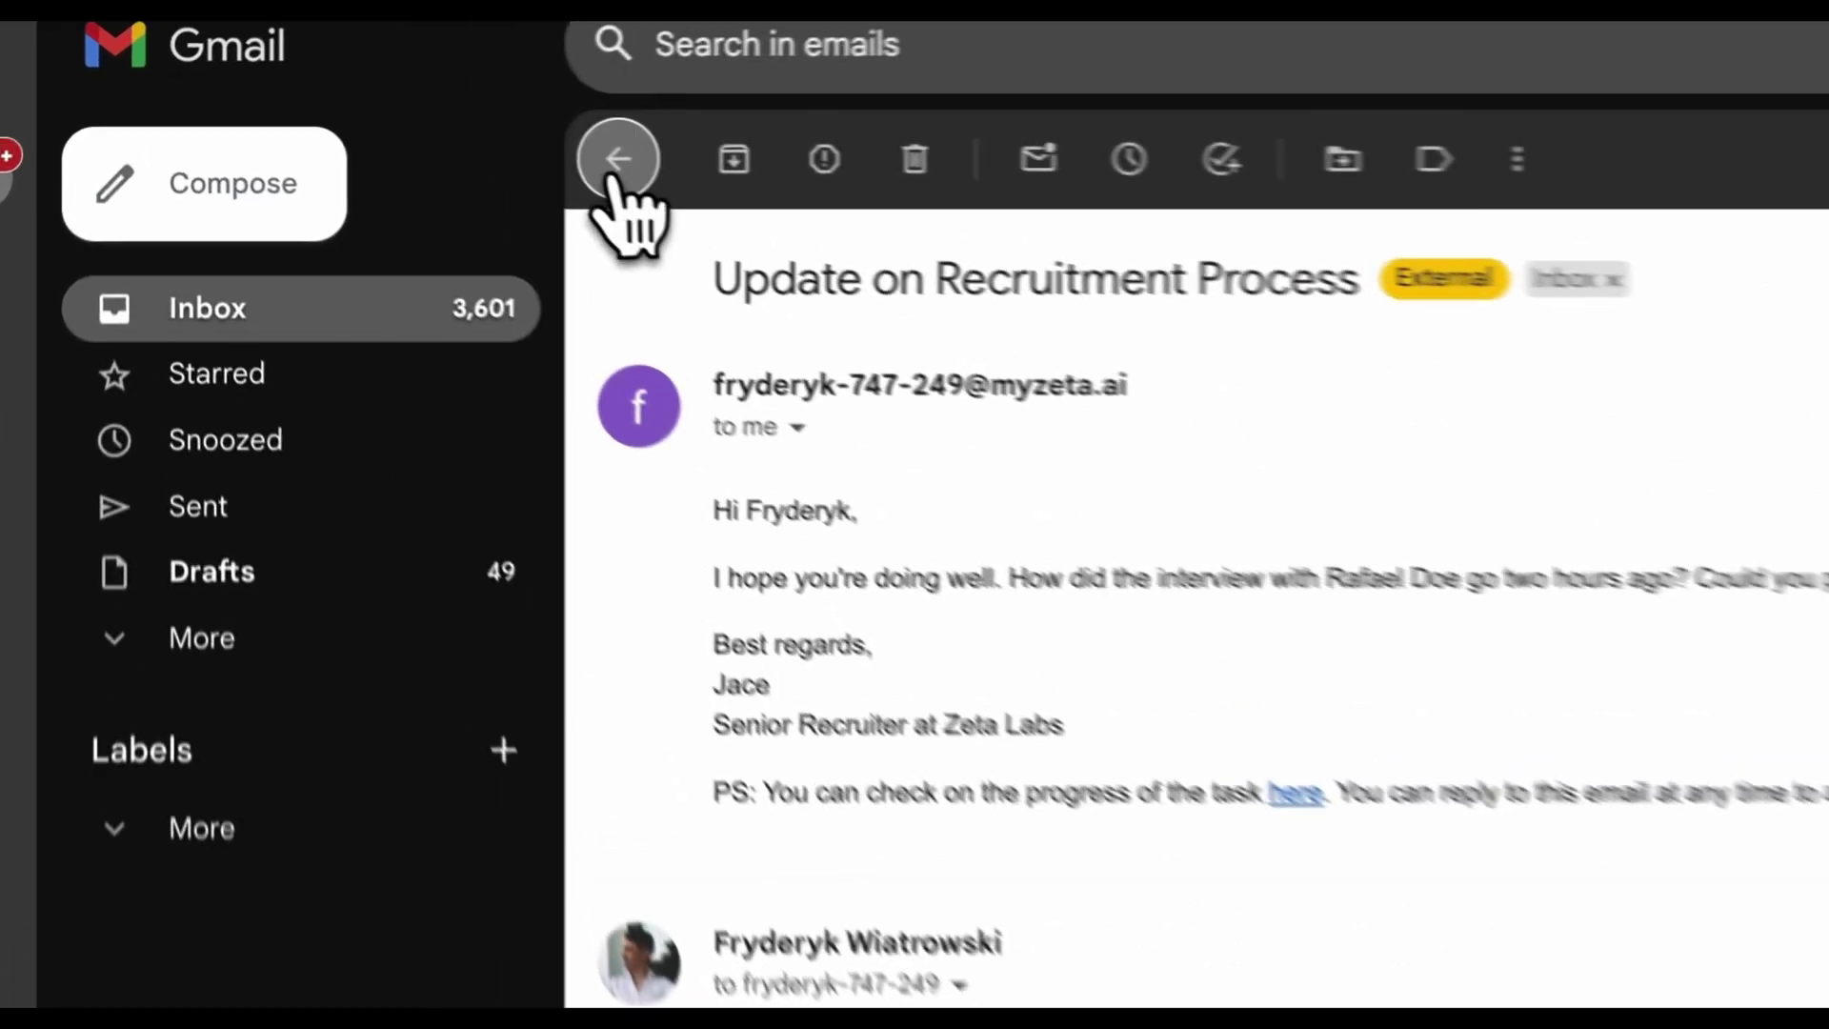
pyautogui.click(401, 124)
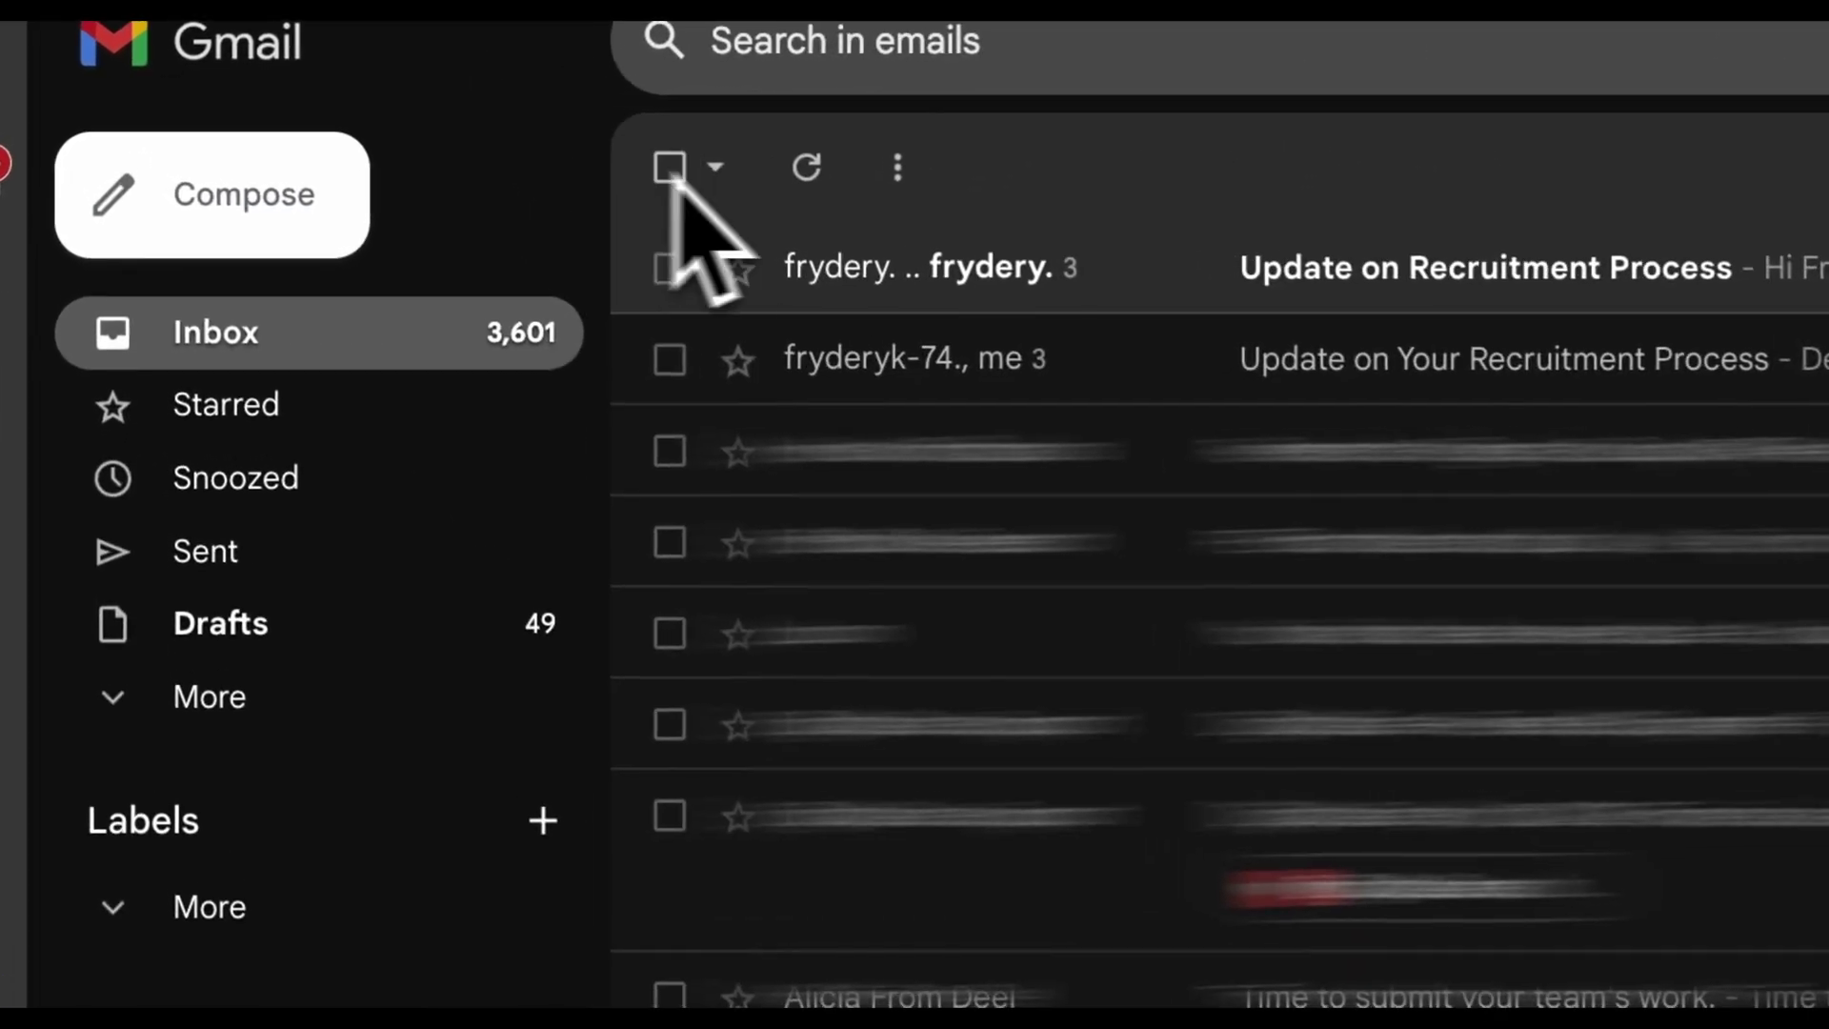
pyautogui.click(683, 187)
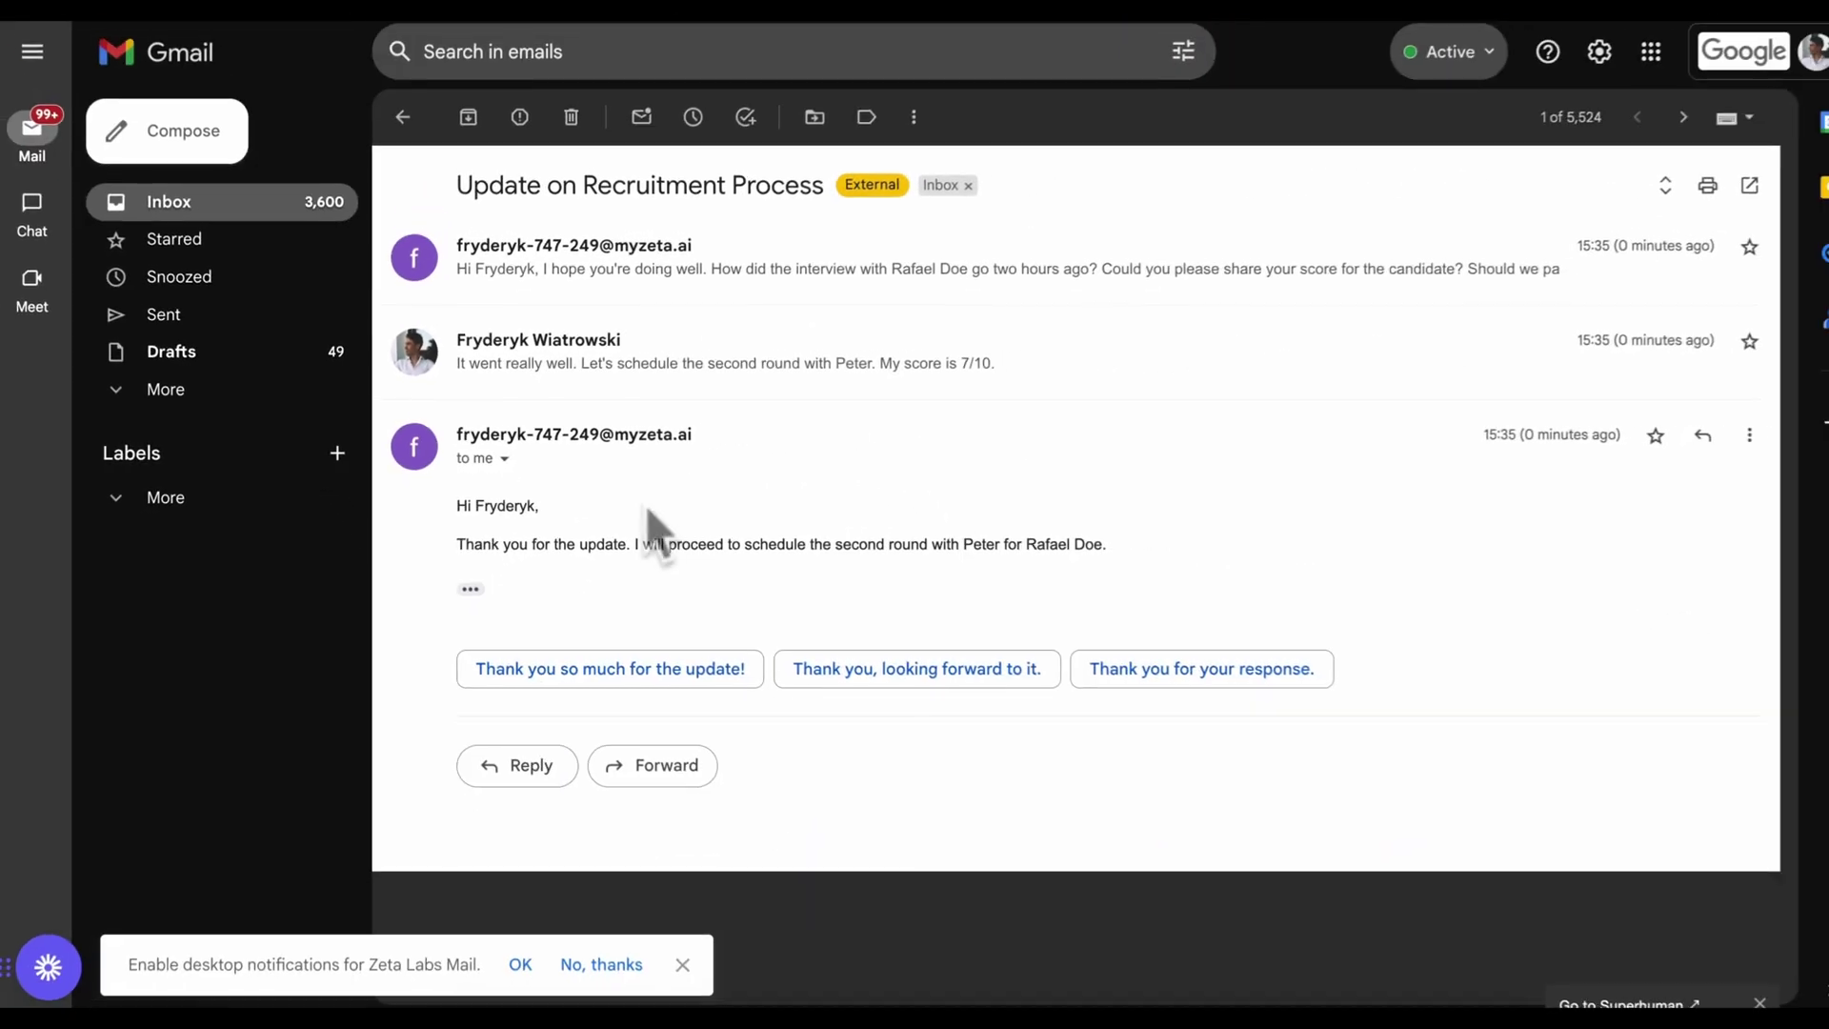
pyautogui.click(610, 668)
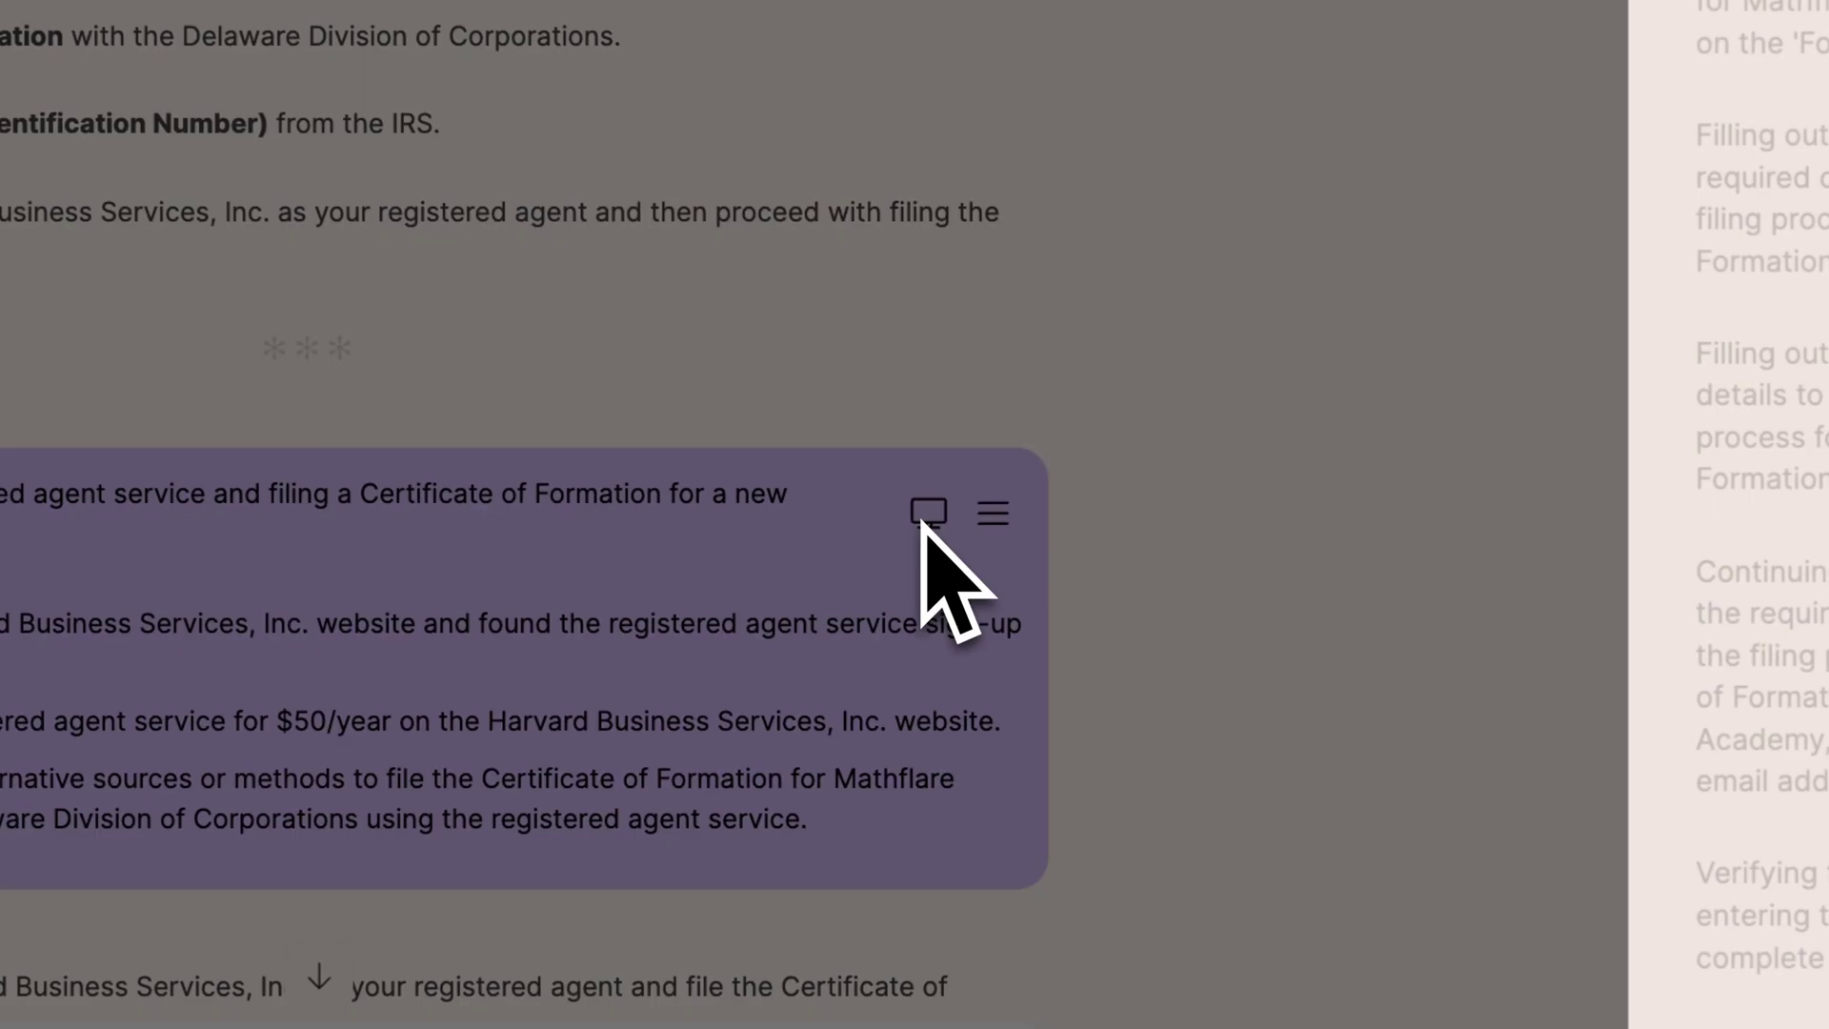
# Step: Open the live view of the agent filling the Harvard Business Services registered agent form
pyautogui.click(1157, 689)
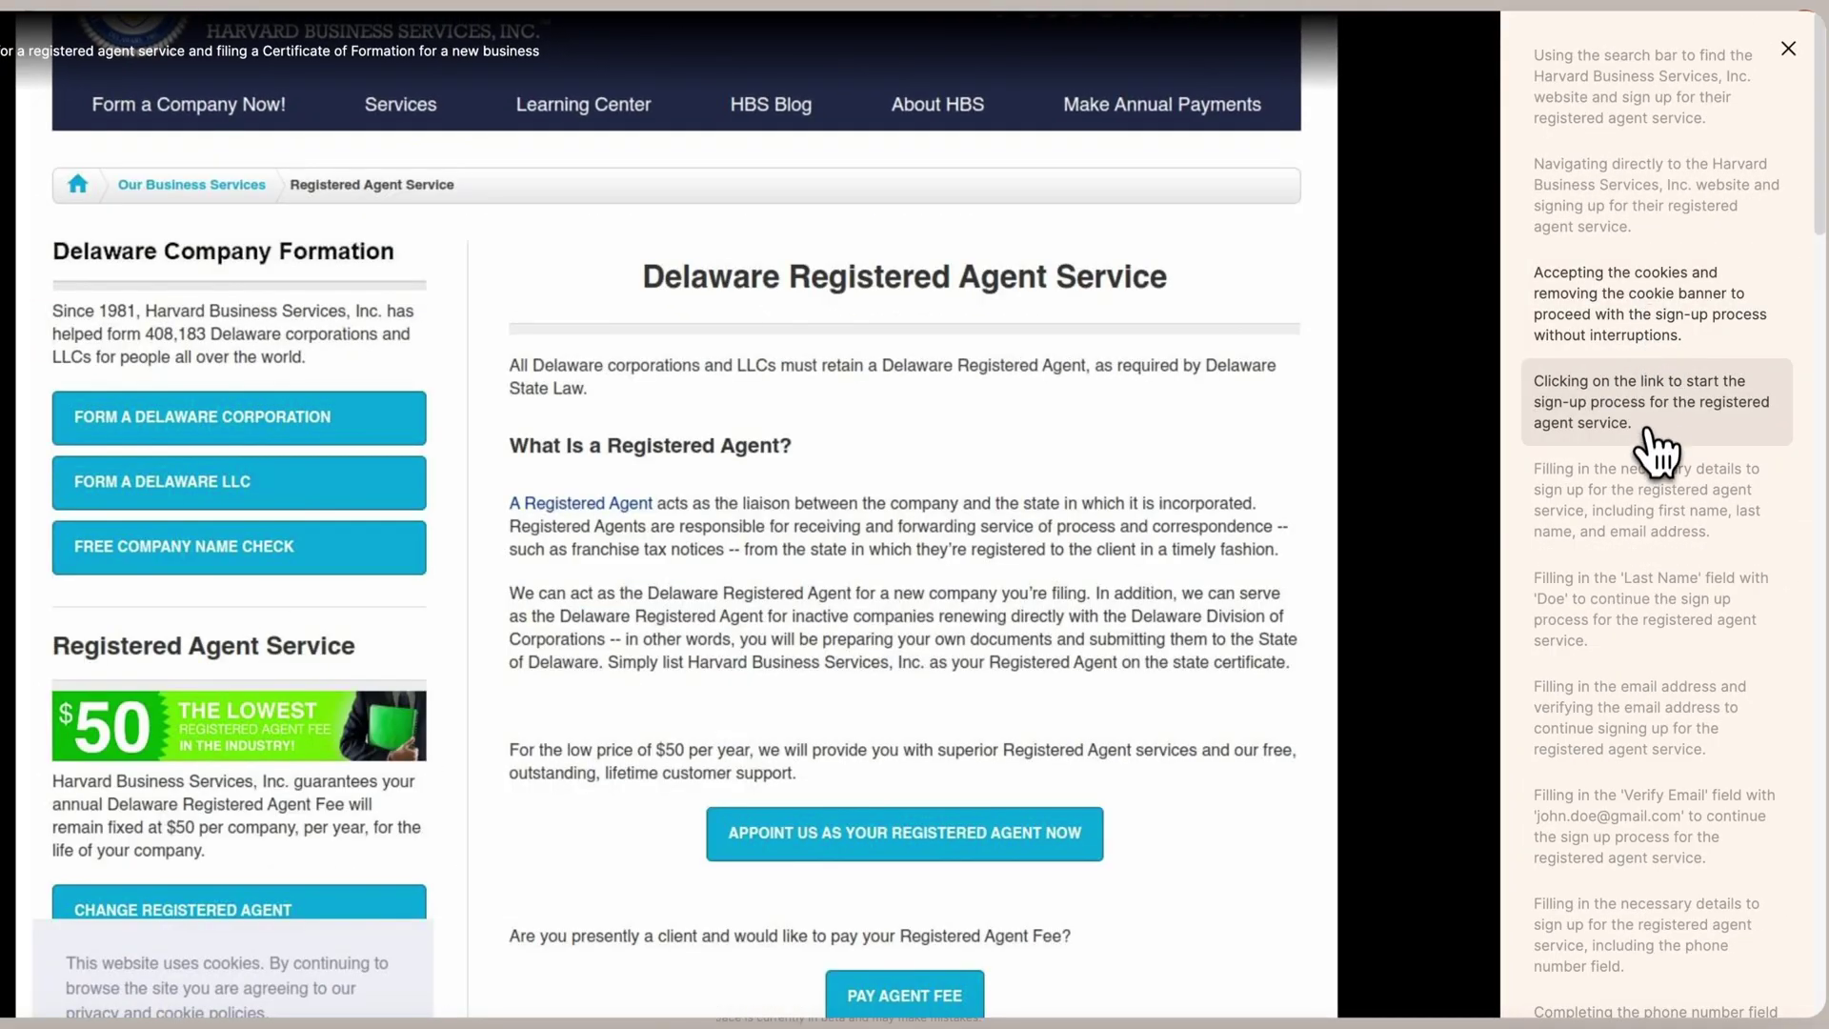